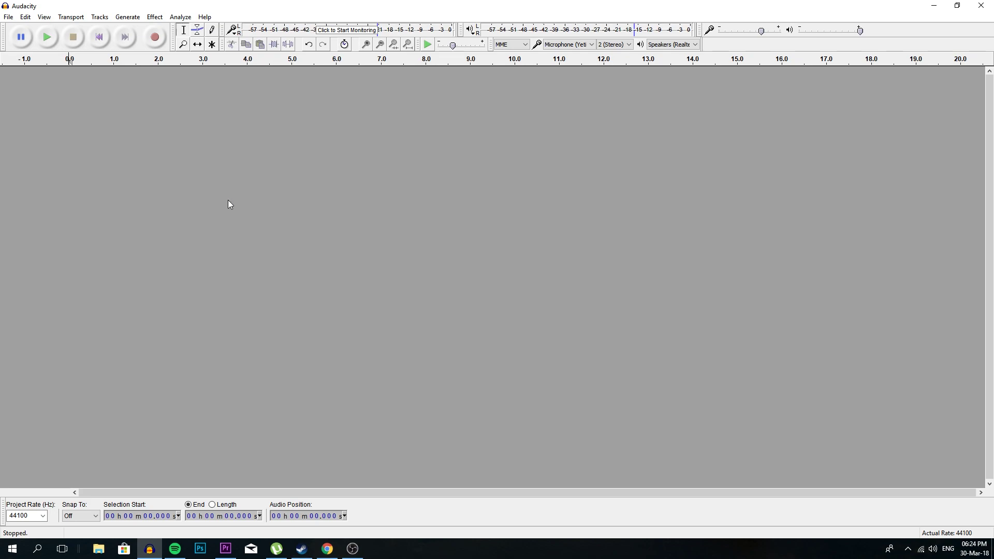
- Record a stereo take of about 17 seconds, speaking from roughly 10 to 16 seconds
left_click(155, 46)
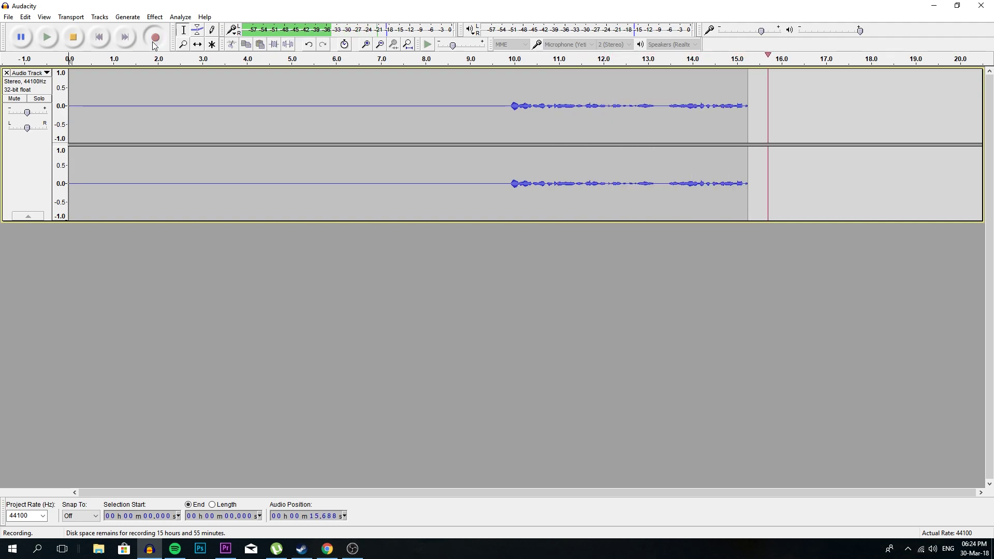
left_click(73, 37)
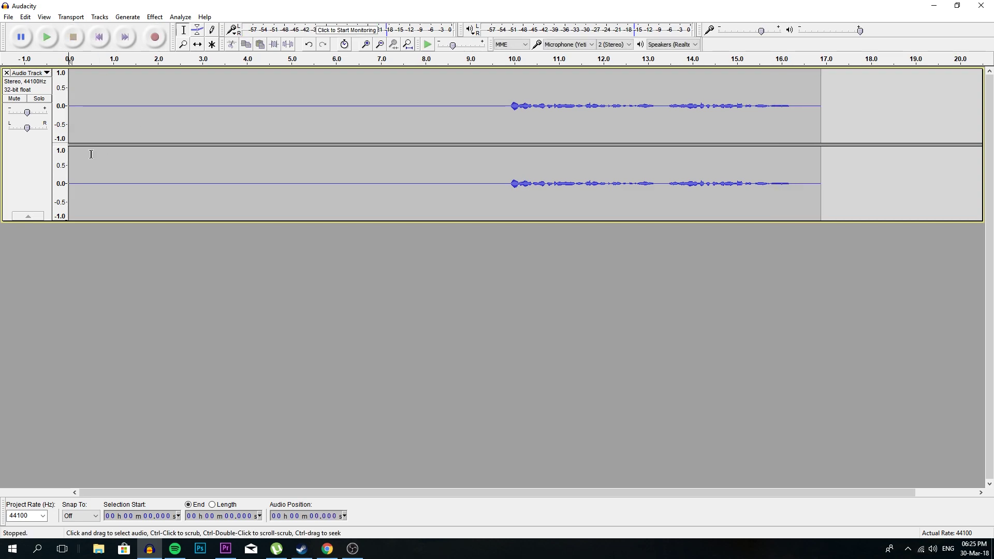
- Select the silent opening (about 0.19–8.78 s) and capture it as the Noise Reduction profile
left_click(76, 107)
left_click_drag(77, 108, 459, 147)
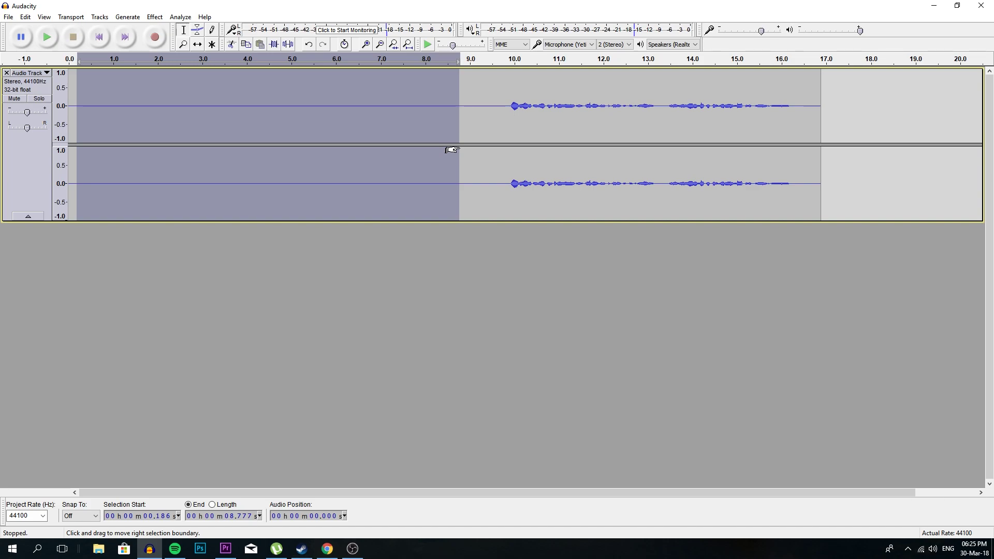
left_click(154, 17)
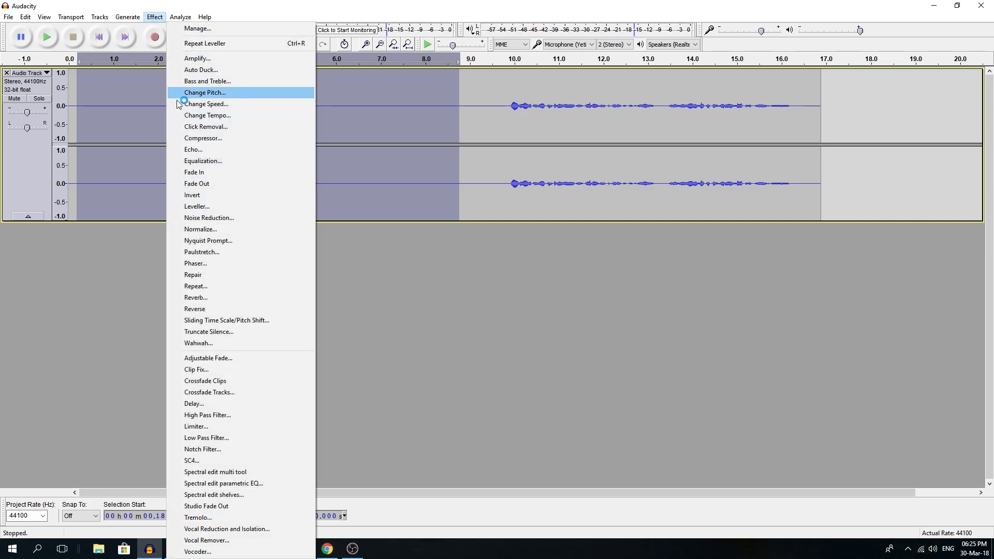
left_click(213, 218)
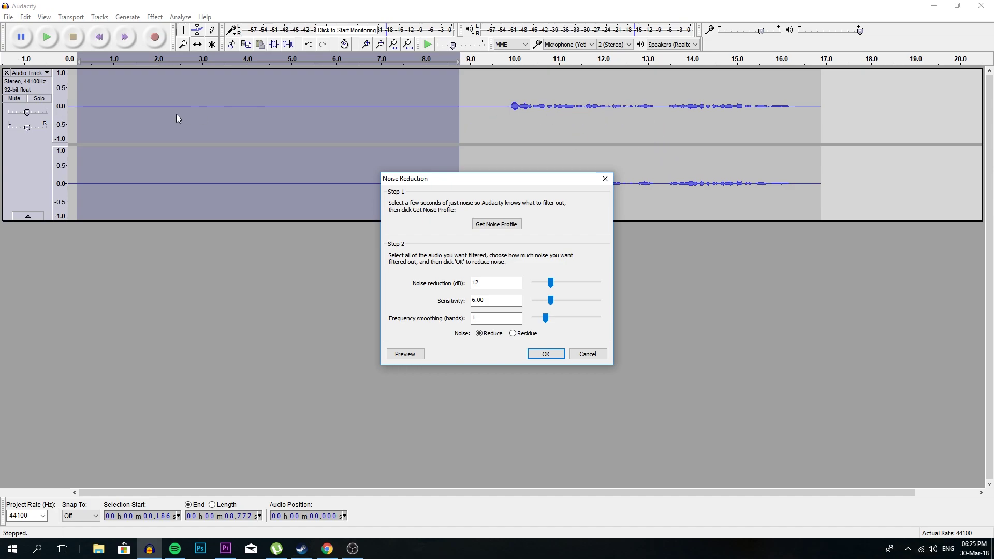
left_click(516, 225)
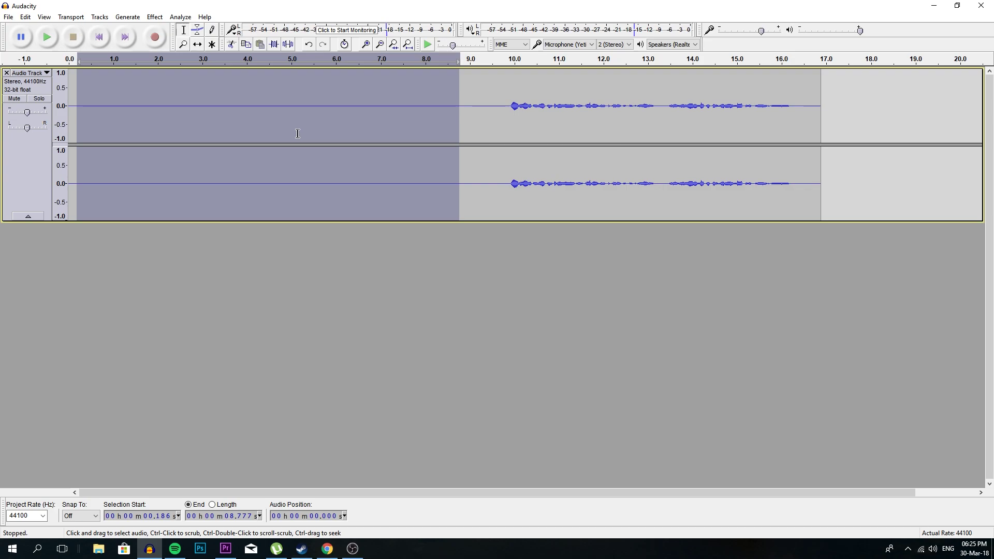
- Apply Noise Reduction at 15 dB to the entire recording
key("ctrl+a")
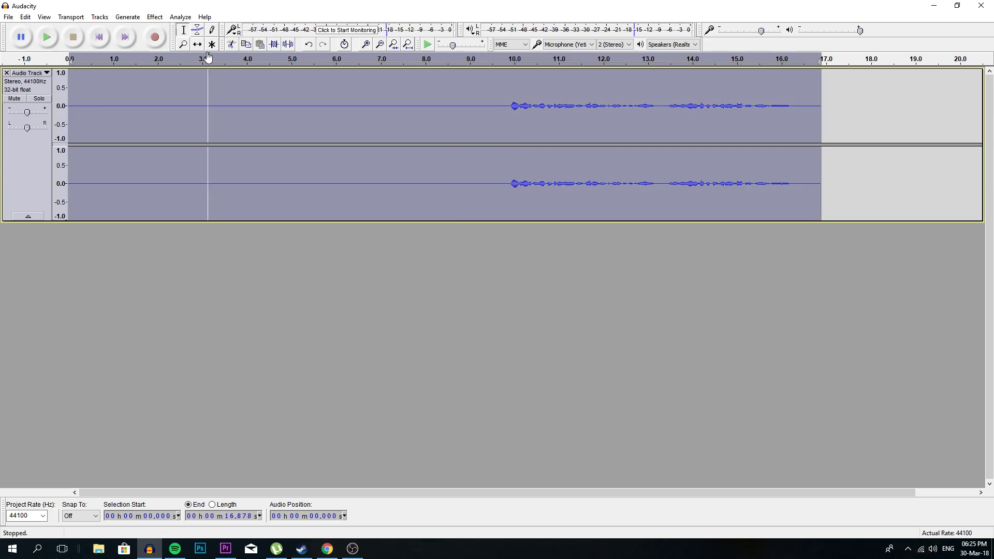
left_click(156, 17)
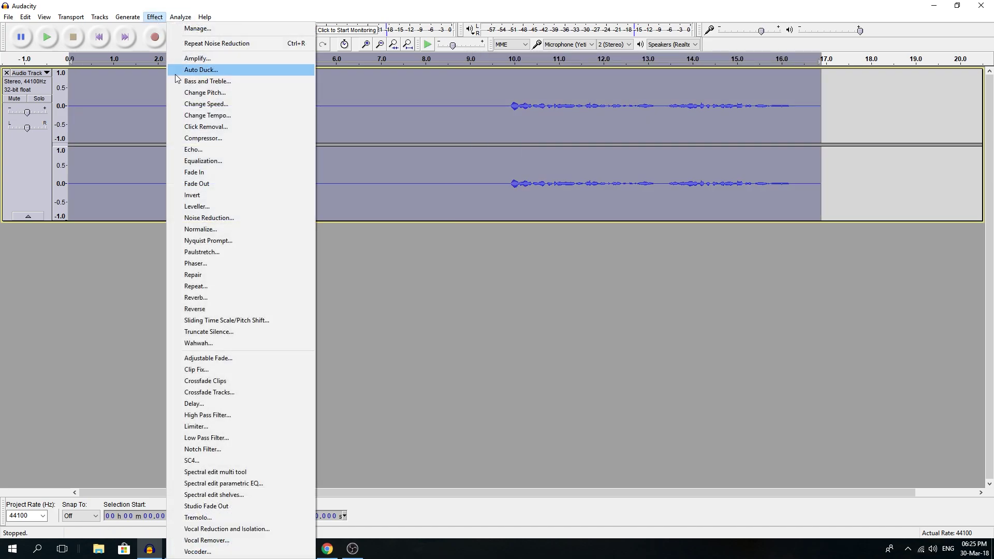
left_click(222, 219)
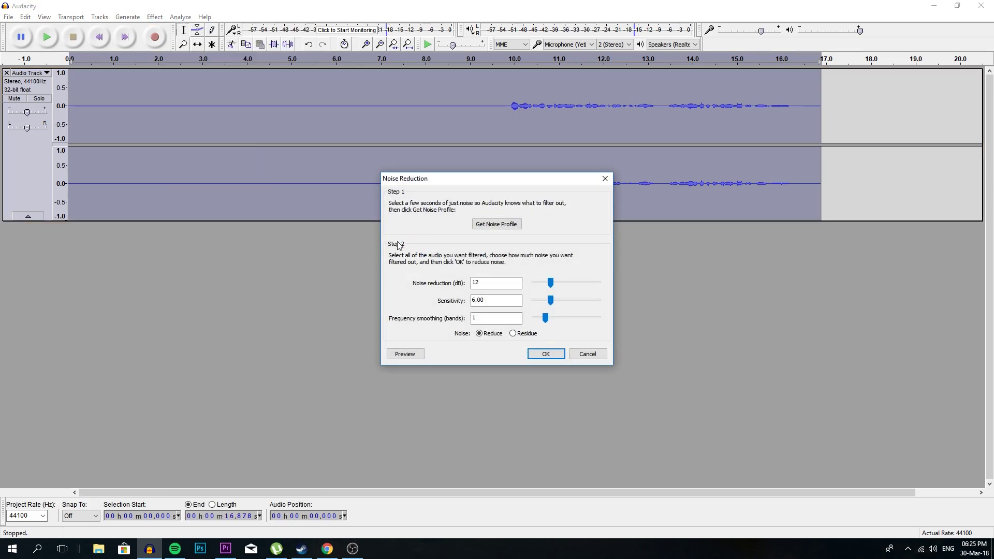
left_click(500, 283)
key("BackSpace")
type("5")
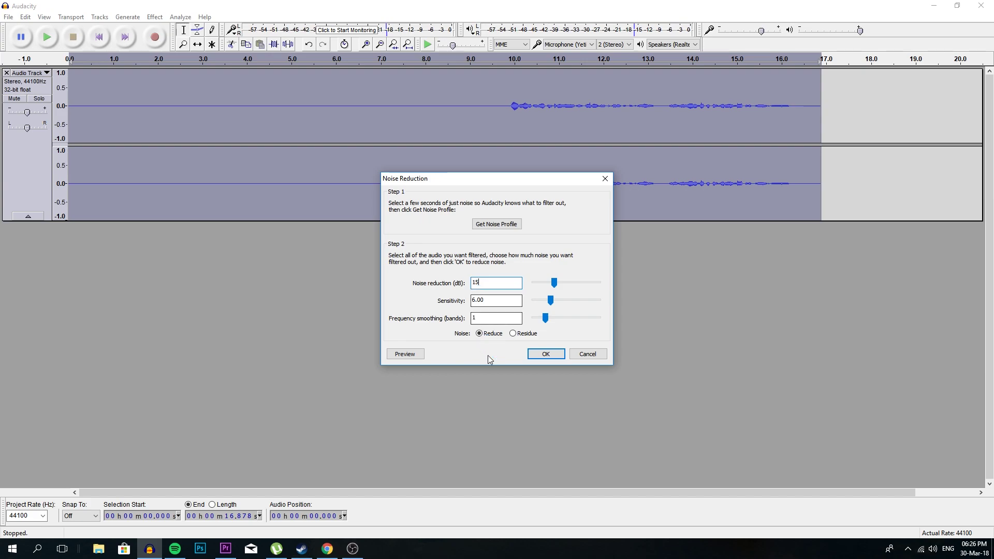
left_click(544, 355)
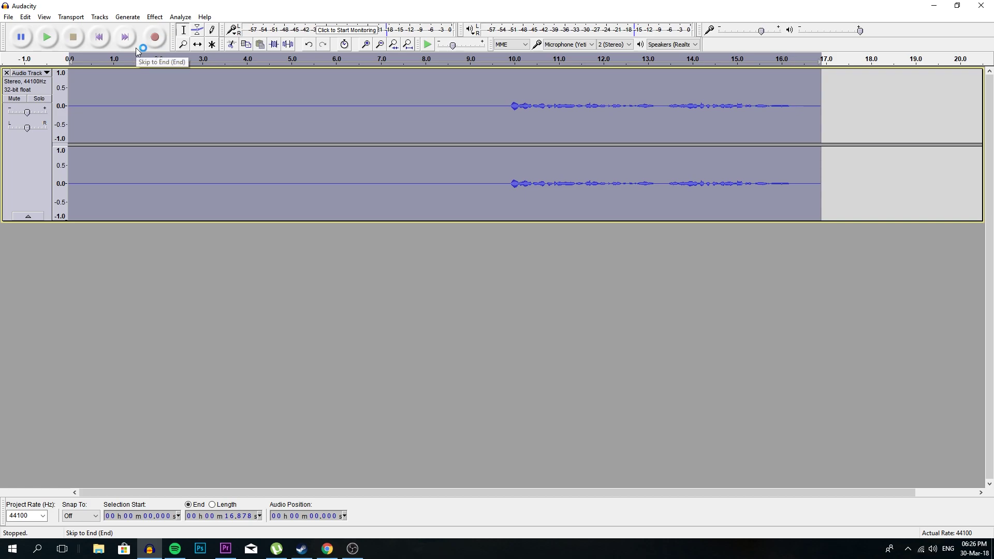
- Play back the cleaned recording, jumping to where the speech begins
key("space")
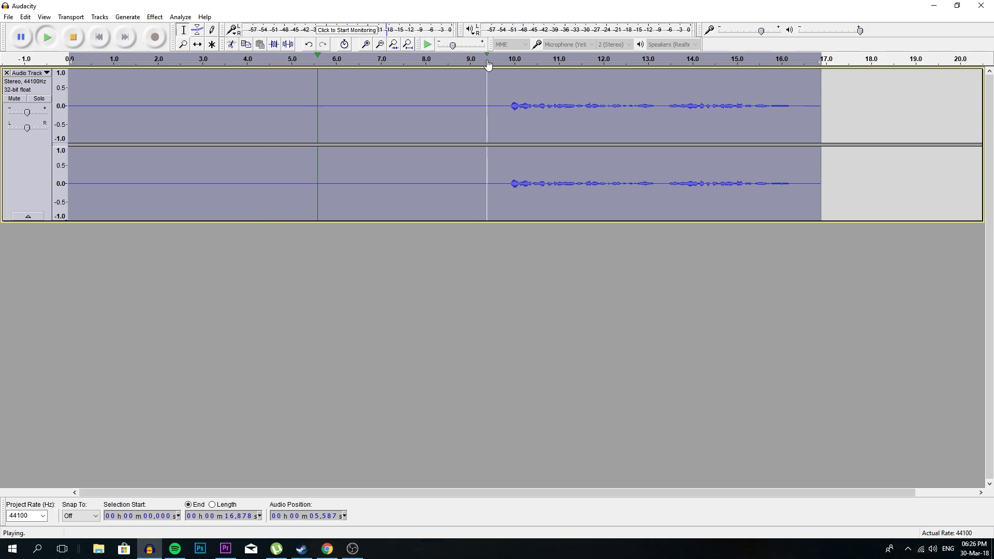
left_click(503, 59)
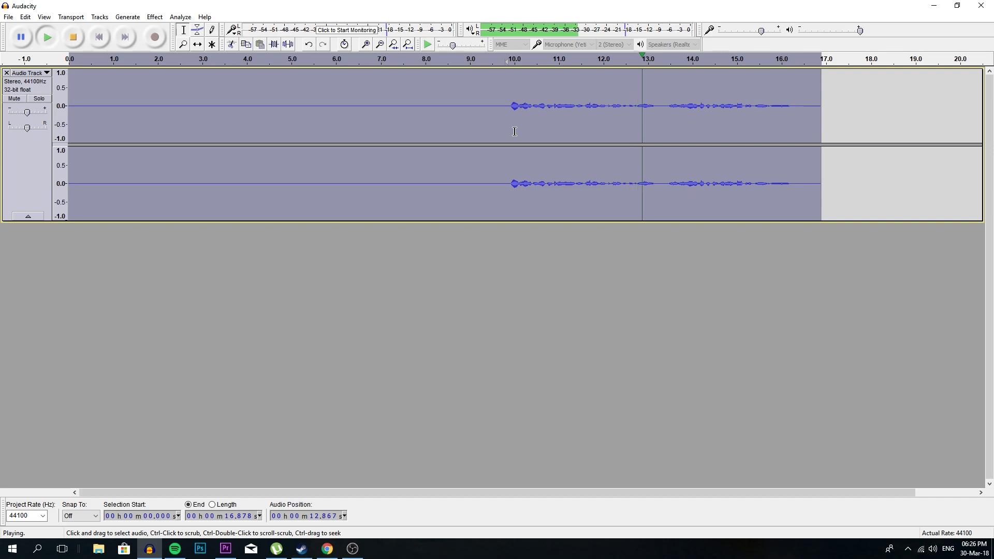
key("space")
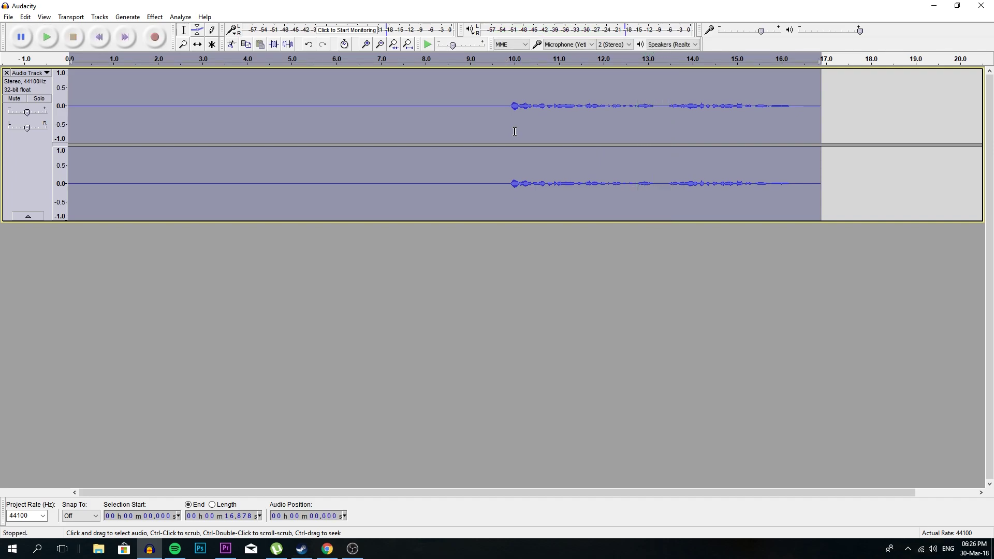
left_click(157, 19)
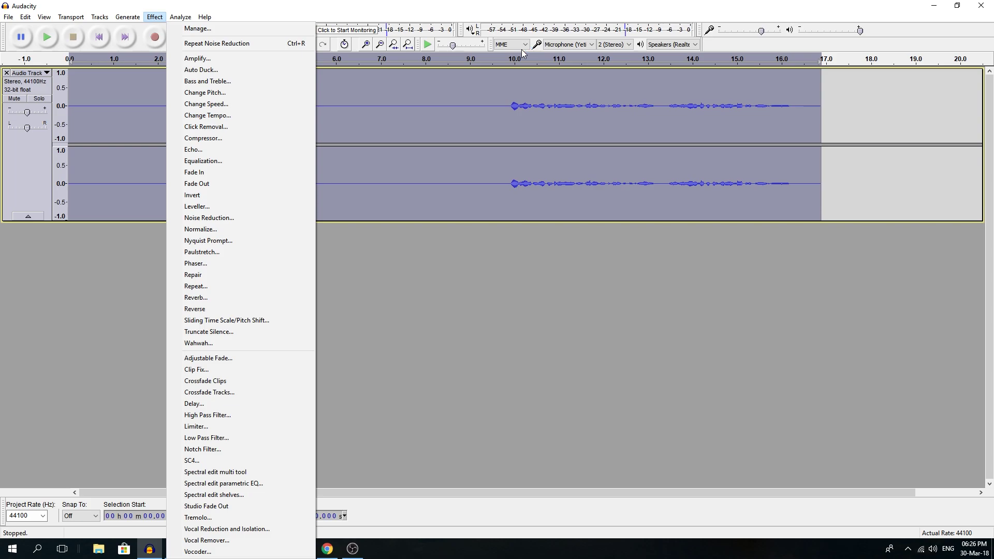
- Apply Normalize with maximum peak amplitude set to -1.0 dB
left_click(234, 230)
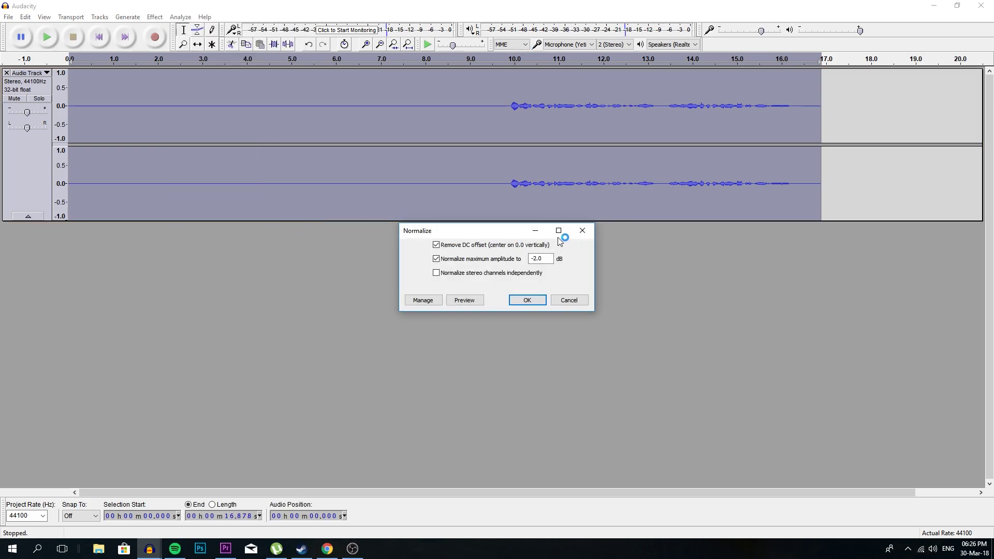
left_click(539, 259)
key("BackSpace")
type("1")
left_click(527, 301)
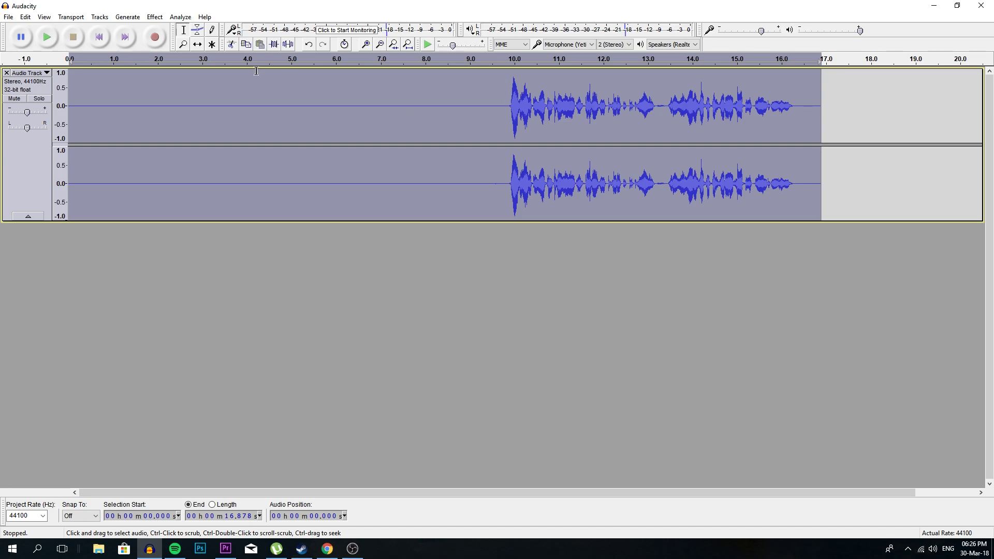
left_click(155, 17)
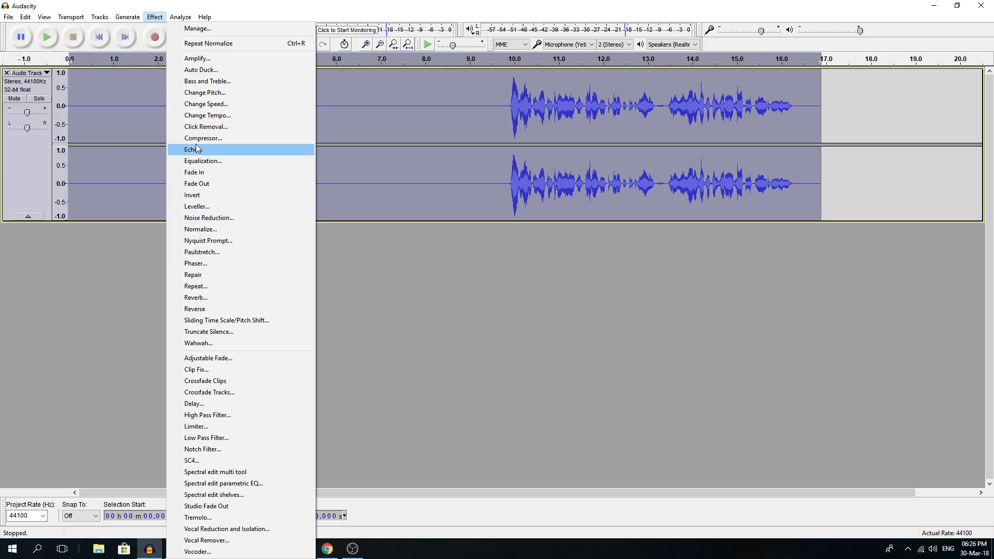
left_click(202, 138)
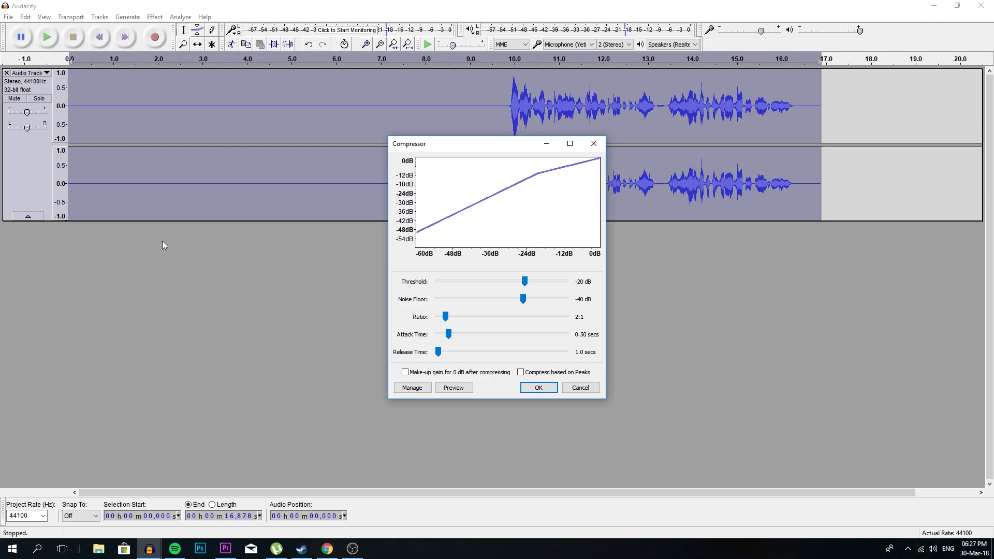
left_click(540, 388)
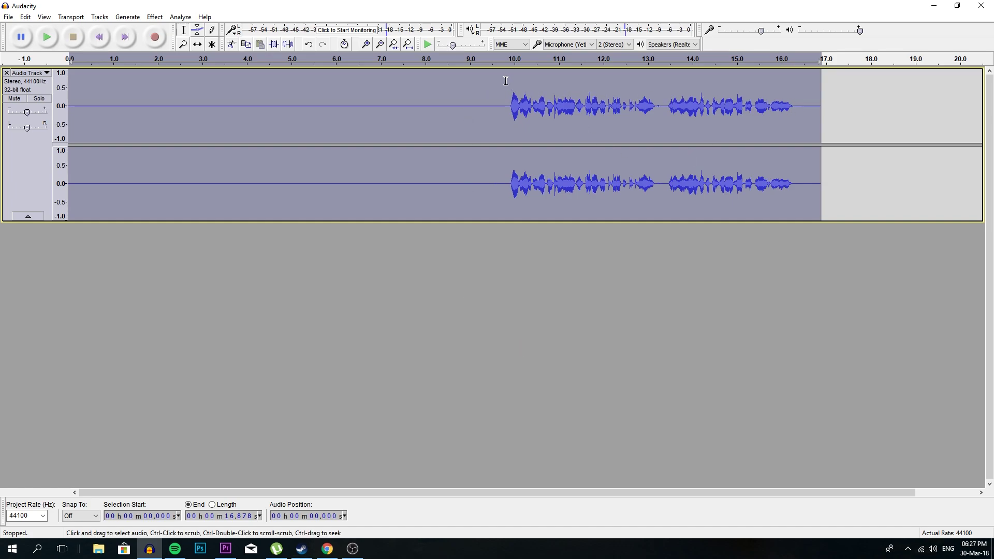
left_click(483, 59)
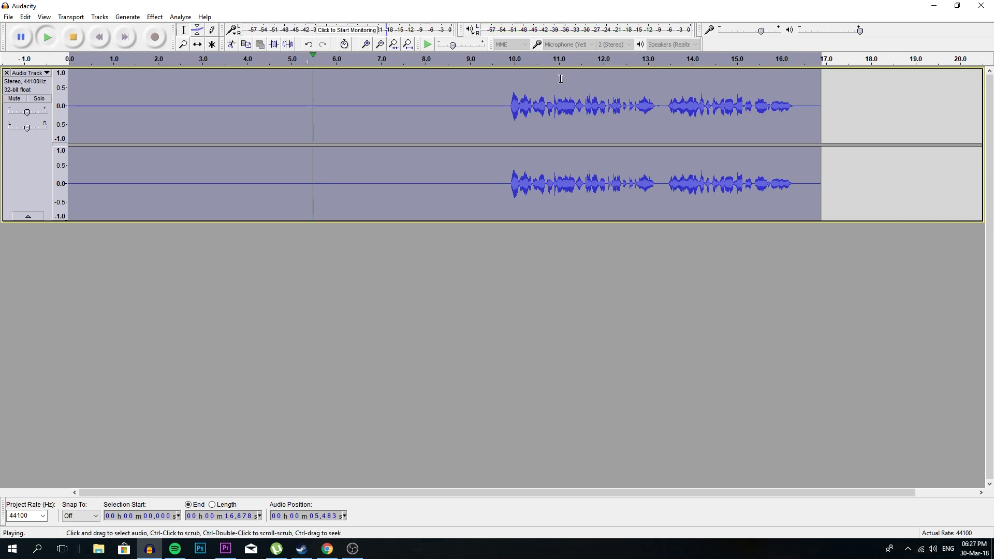
left_click(491, 60)
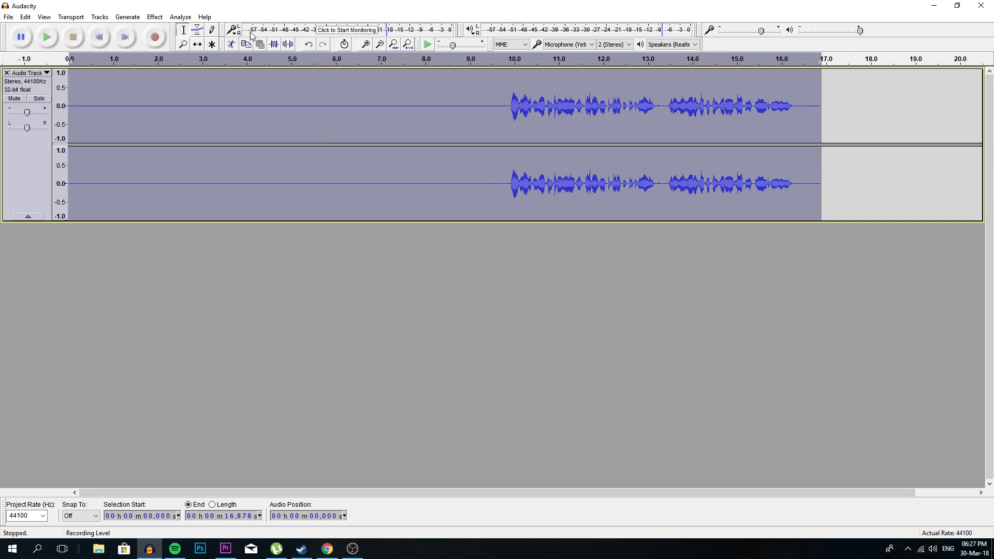
left_click(154, 17)
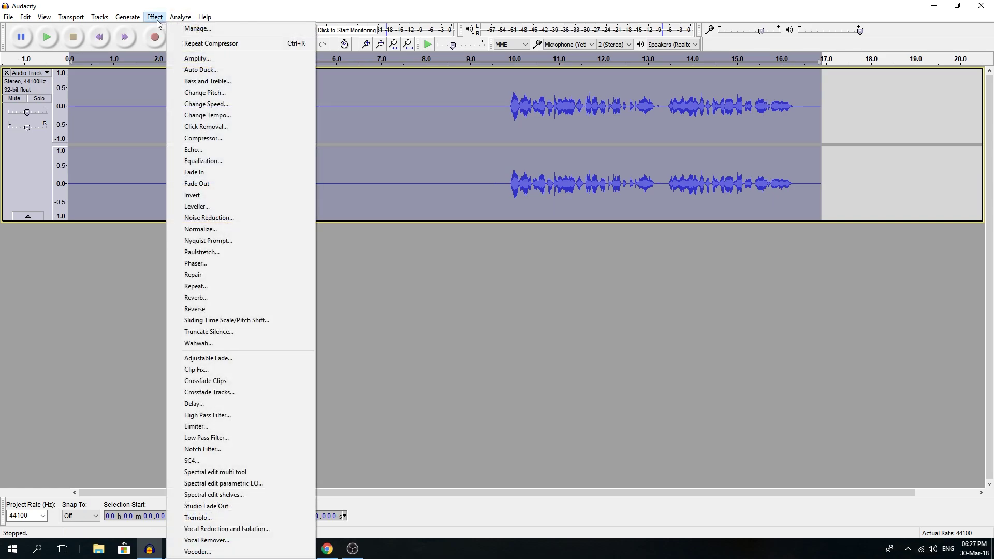
left_click(215, 82)
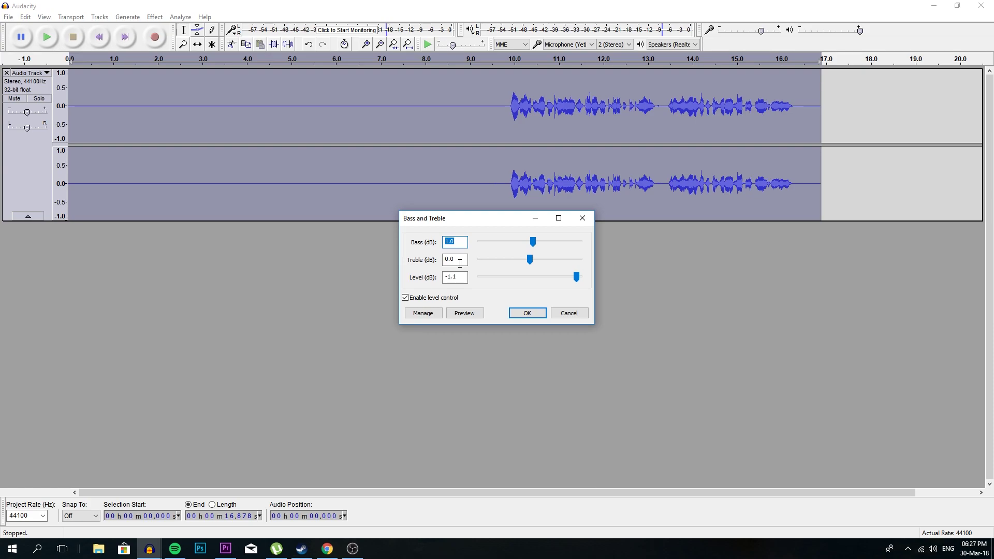
left_click(570, 314)
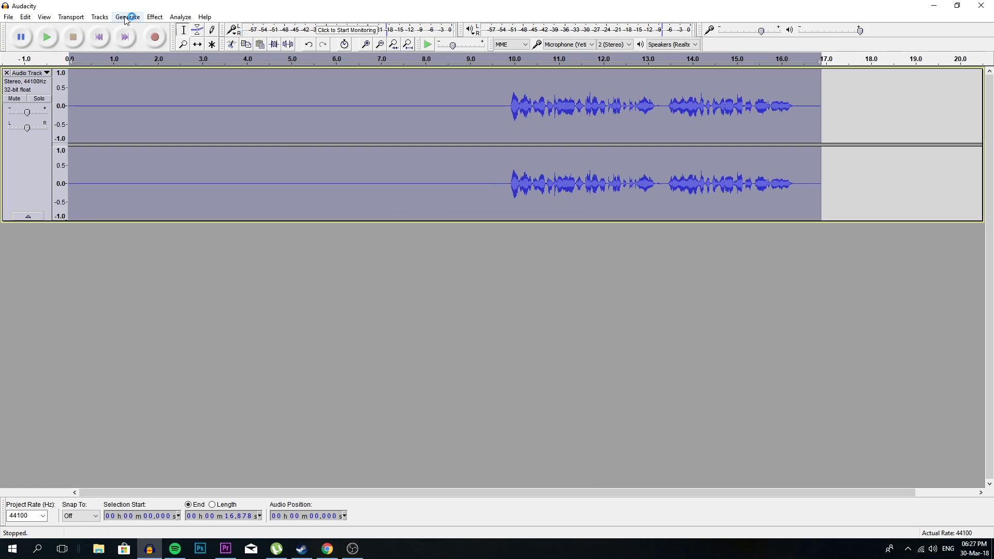
left_click(153, 17)
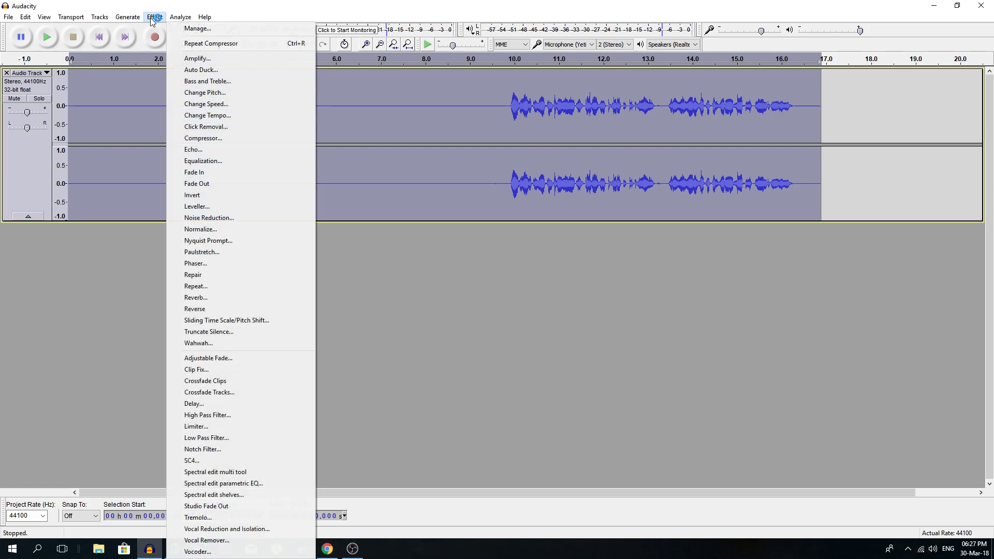
left_click(222, 161)
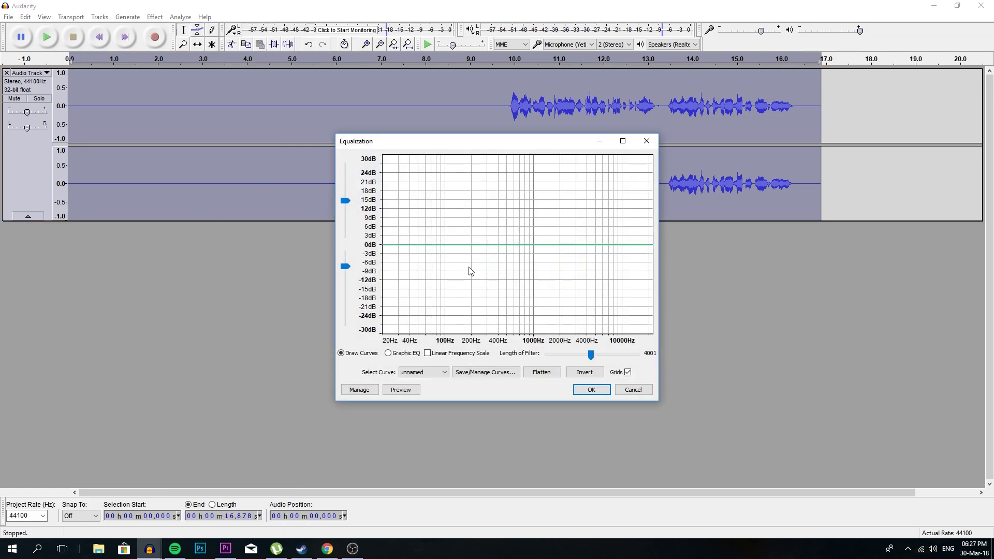
left_click(429, 374)
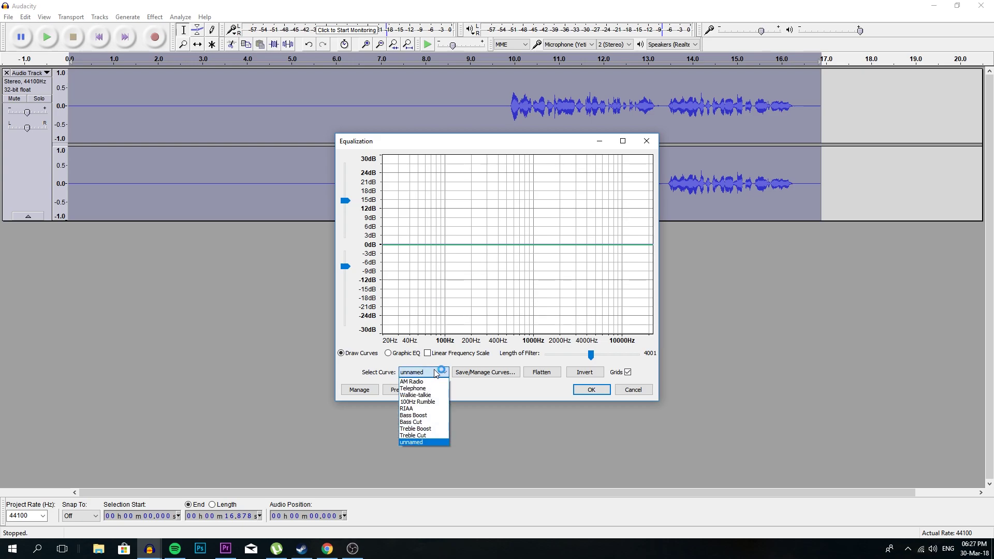
left_click(438, 372)
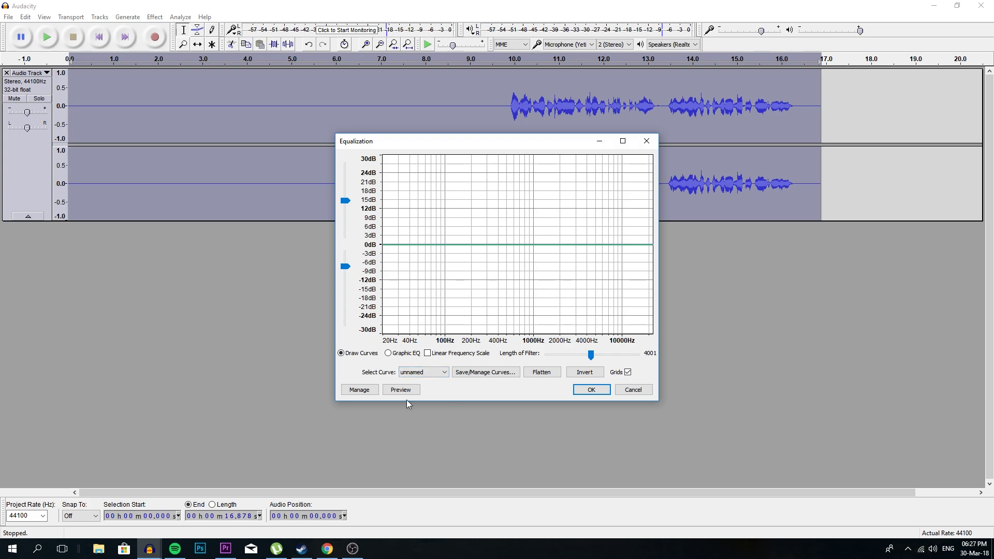
left_click_drag(445, 244, 435, 213)
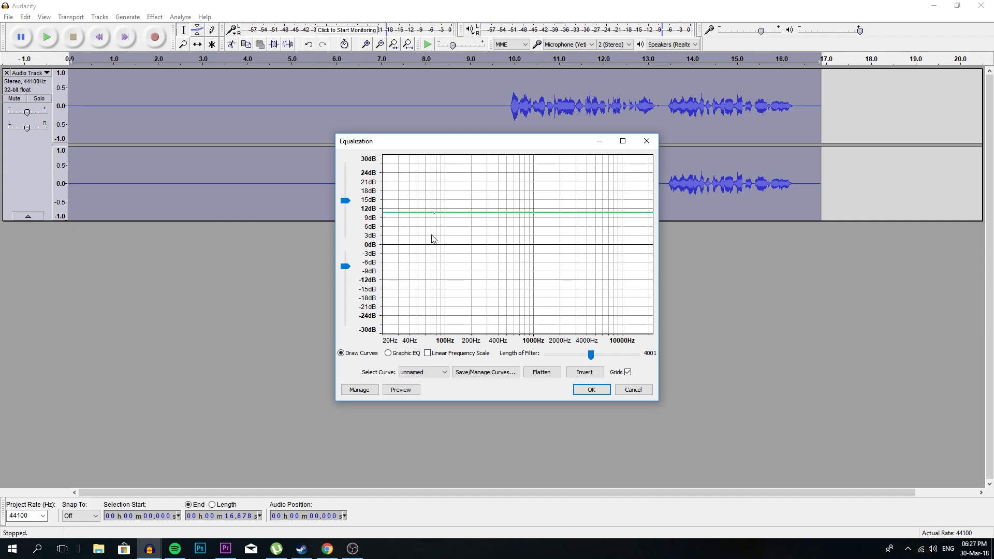
left_click(432, 235)
left_click(633, 393)
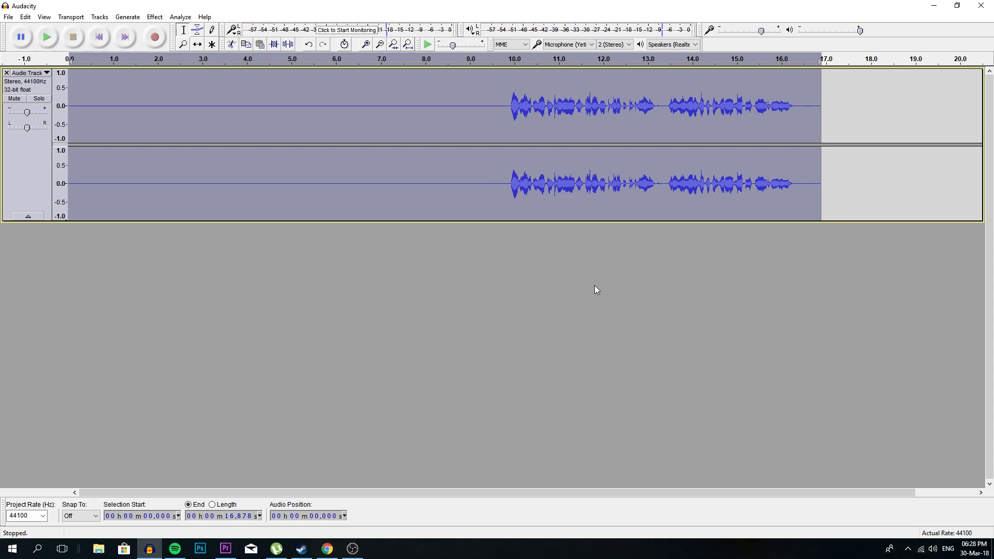
- Review the Leveller's noise threshold and degree options, keep Moderate, and cancel without applying
left_click(161, 20)
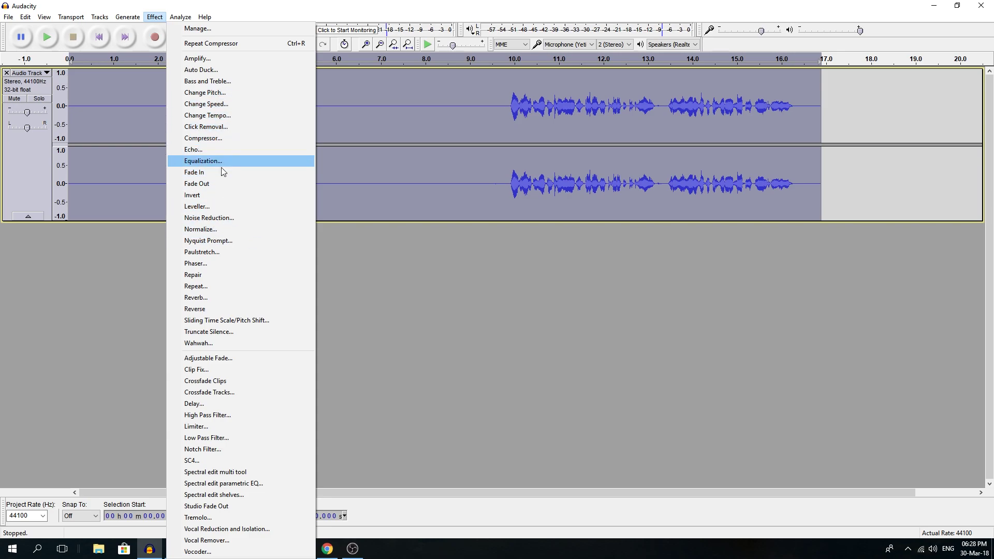
left_click(222, 207)
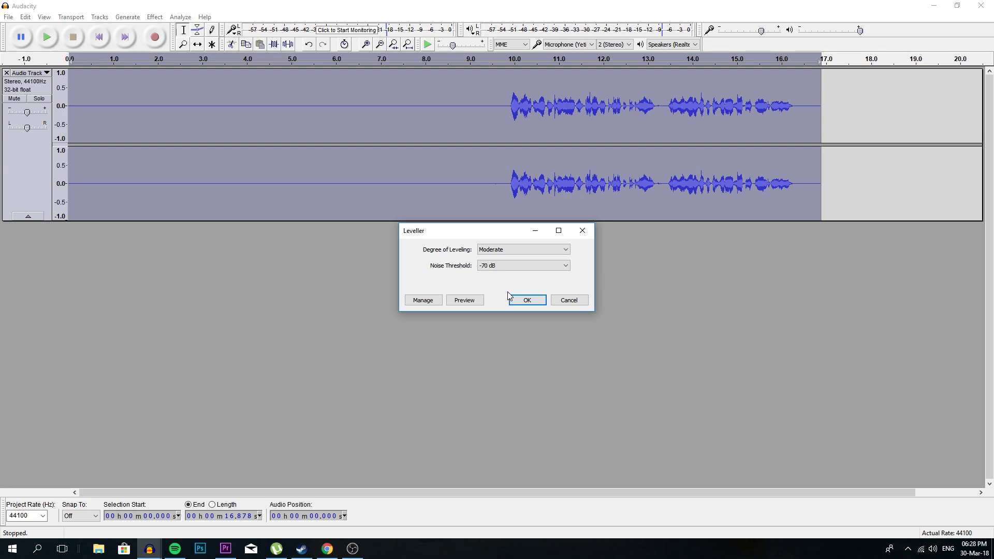
left_click(482, 266)
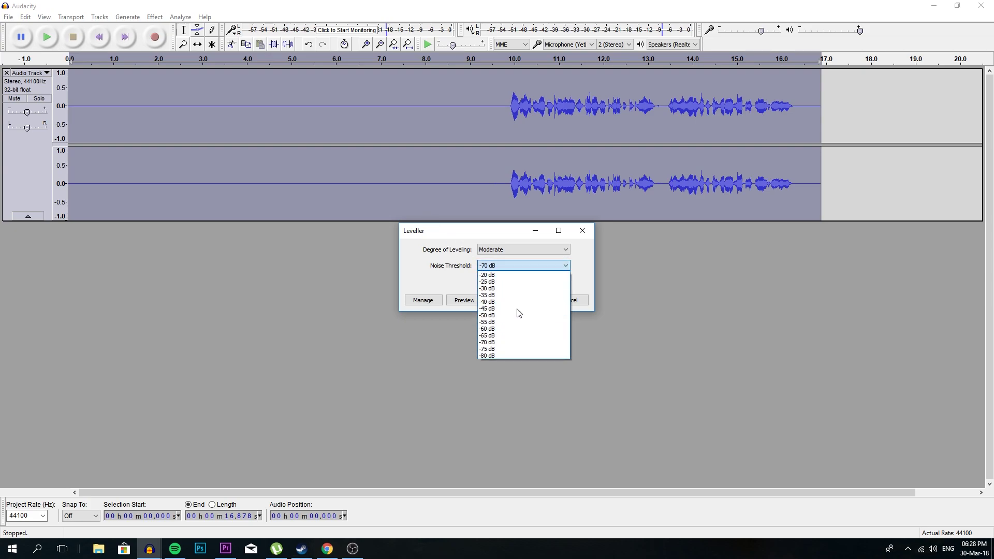
left_click(493, 250)
left_click(492, 250)
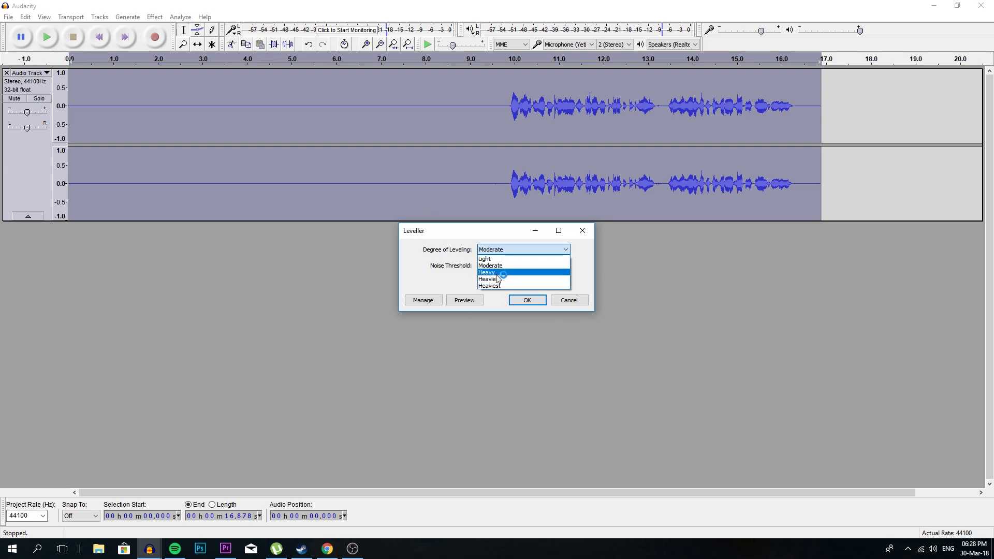
left_click(491, 265)
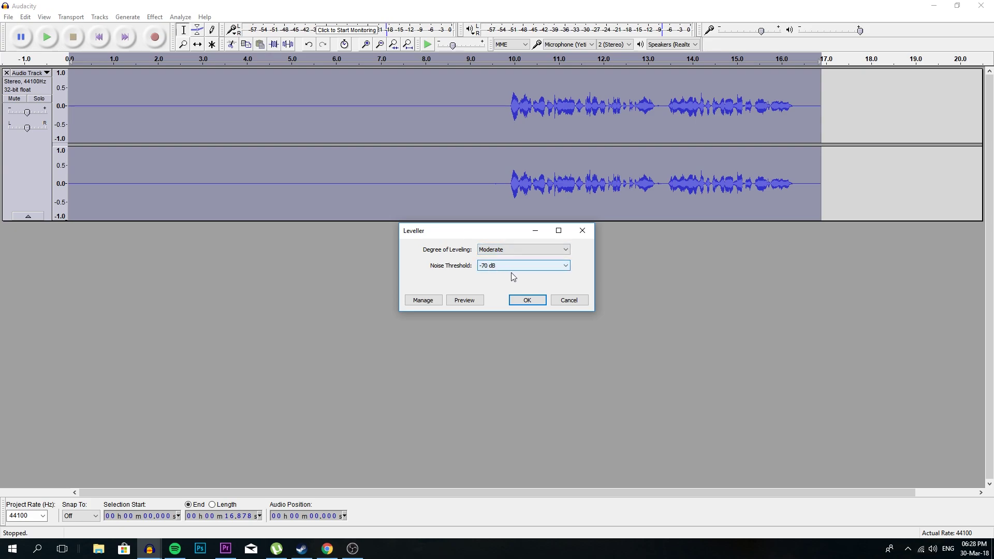
left_click(570, 300)
left_click(154, 16)
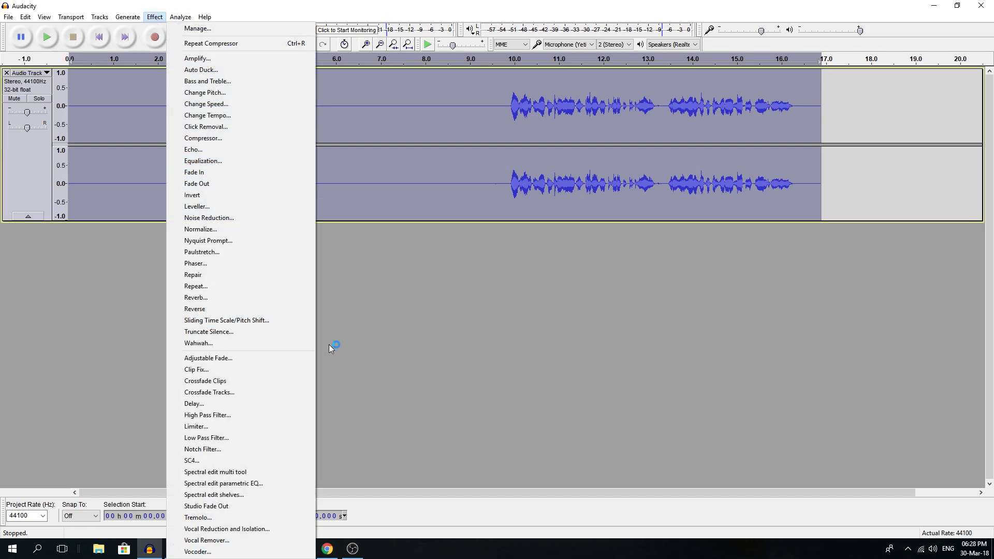
- Close the Effect menu and deselect the track by clicking the empty area below it
left_click(348, 337)
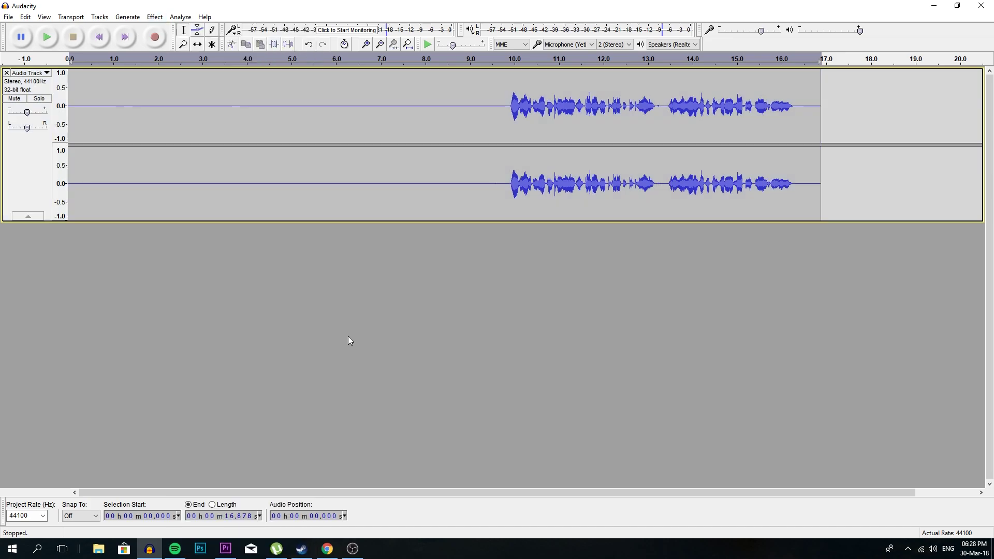